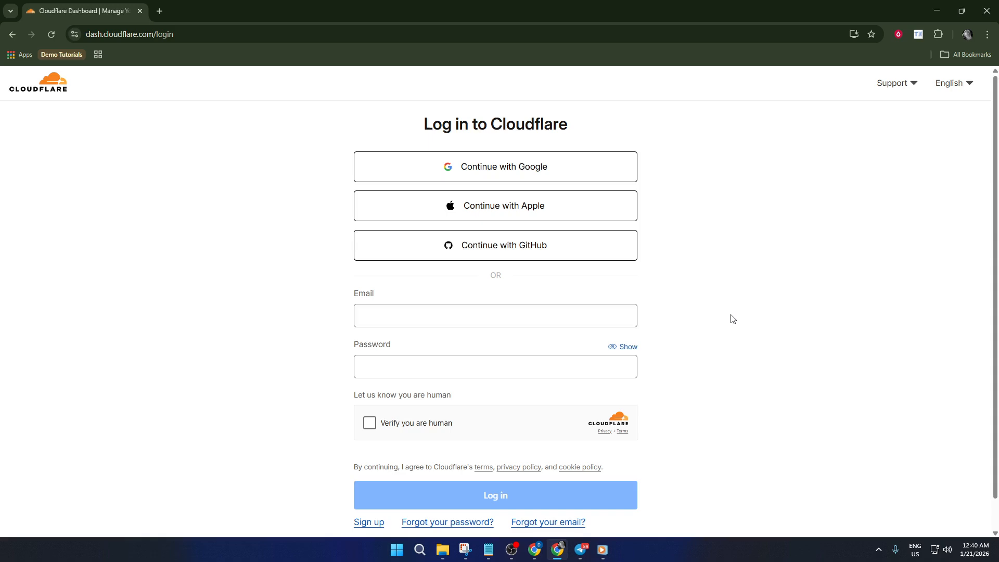
Log in to Cloudflare through Google with the second listed account and approve sharing its profile information
scroll(668, 295, down, 1)
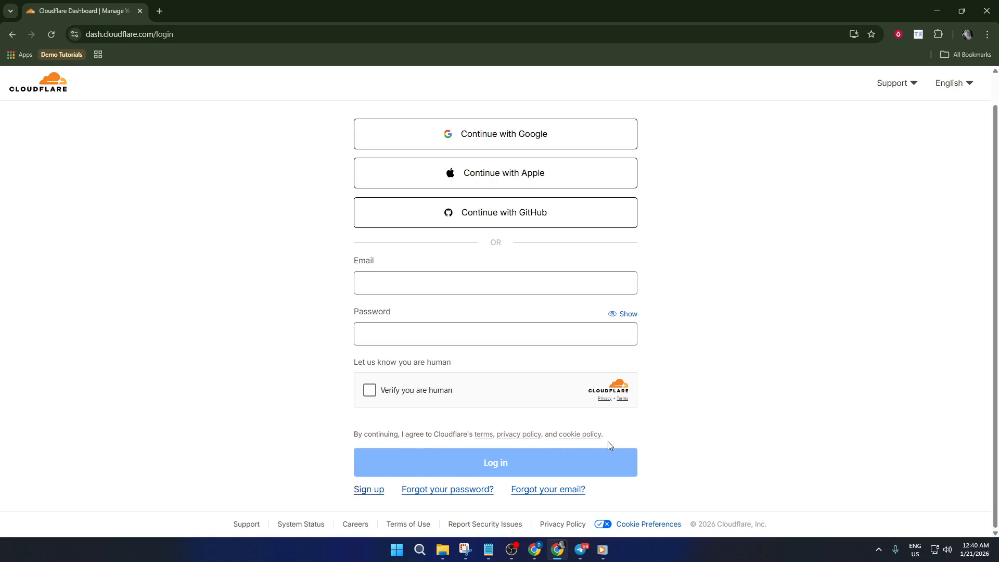
scroll(624, 432, up, 1)
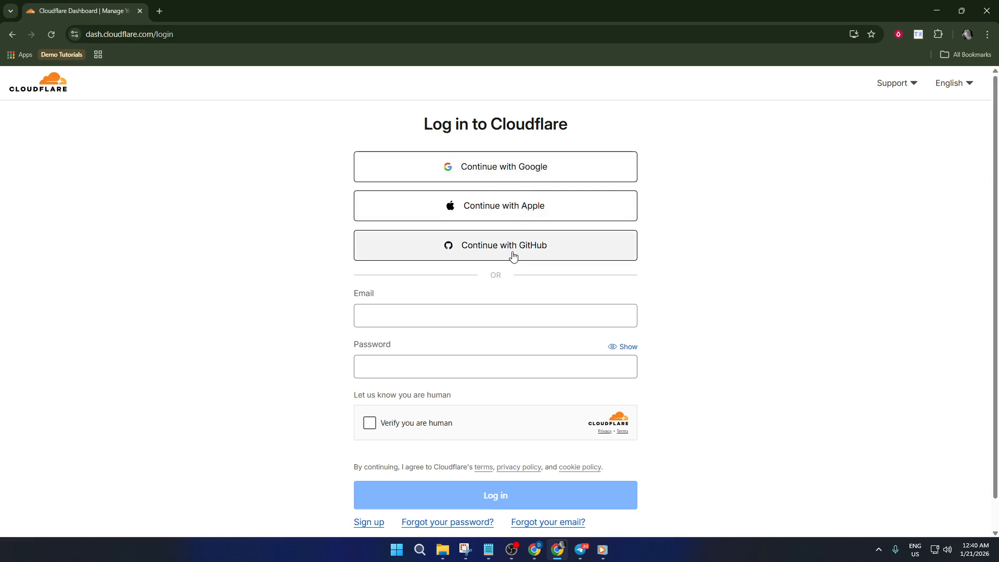
scroll(695, 257, down, 1)
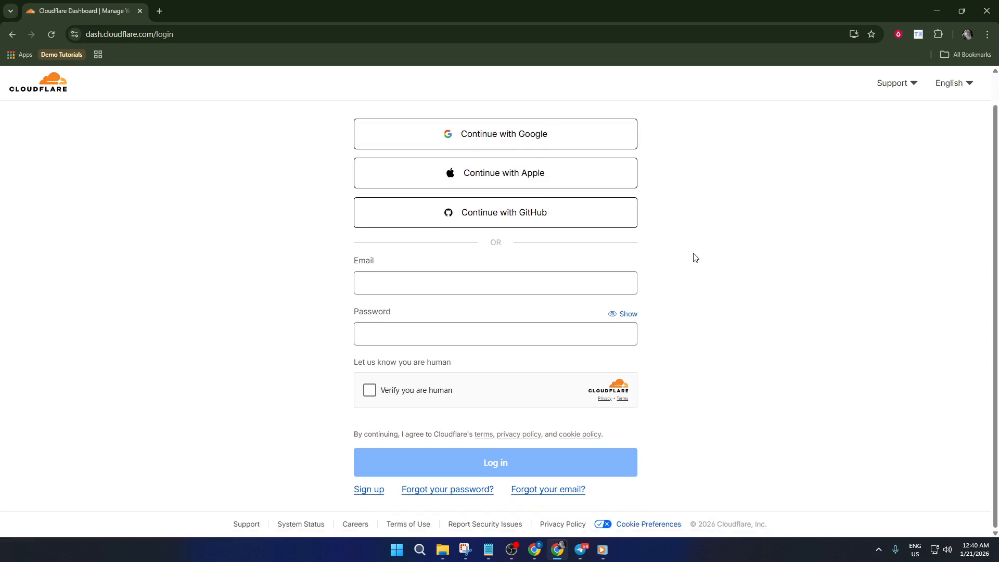
scroll(695, 260, up, 1)
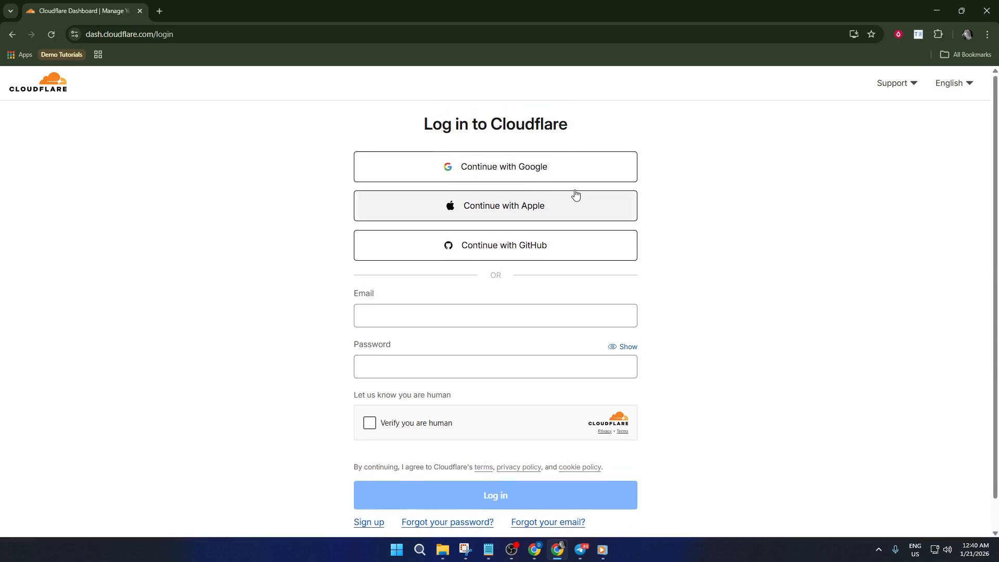
click(524, 170)
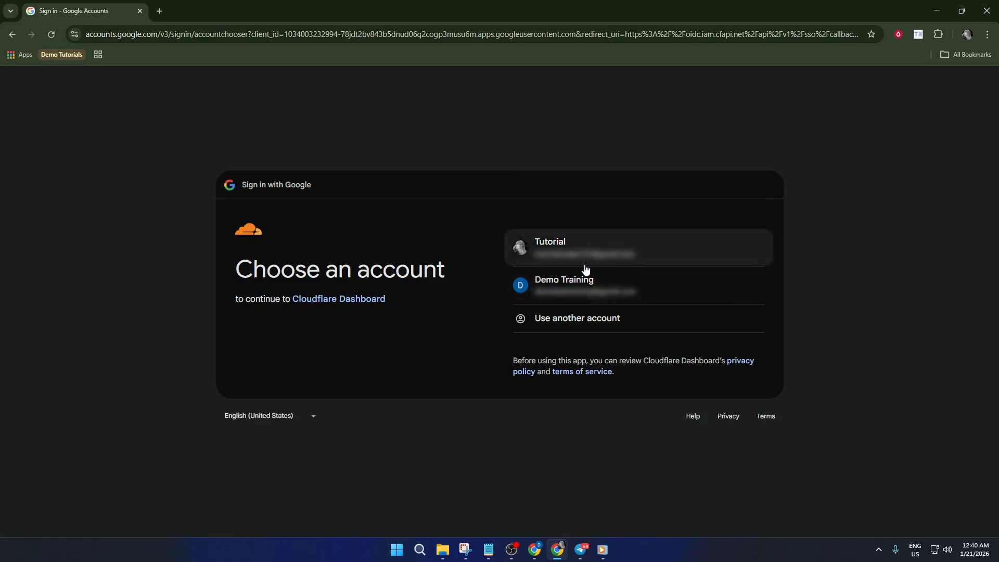
click(607, 293)
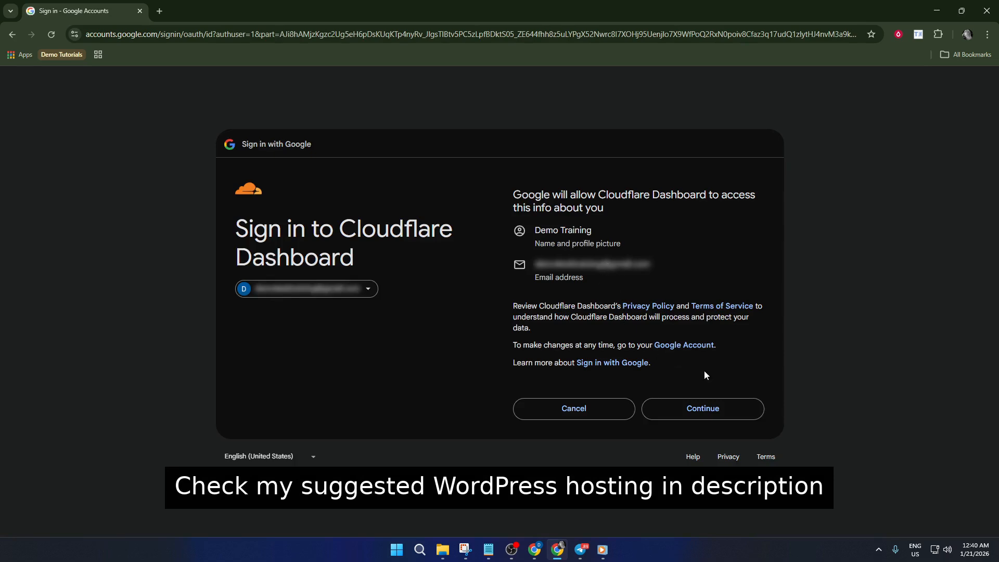
click(705, 411)
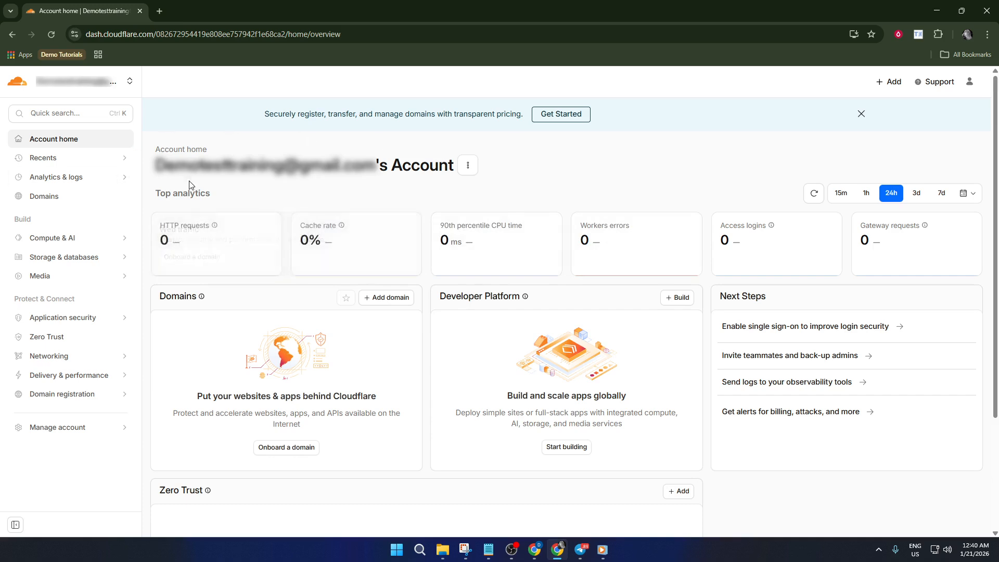
Look over the Account home overview and start connecting a domain to the account
click(65, 143)
scroll(333, 203, down, 3)
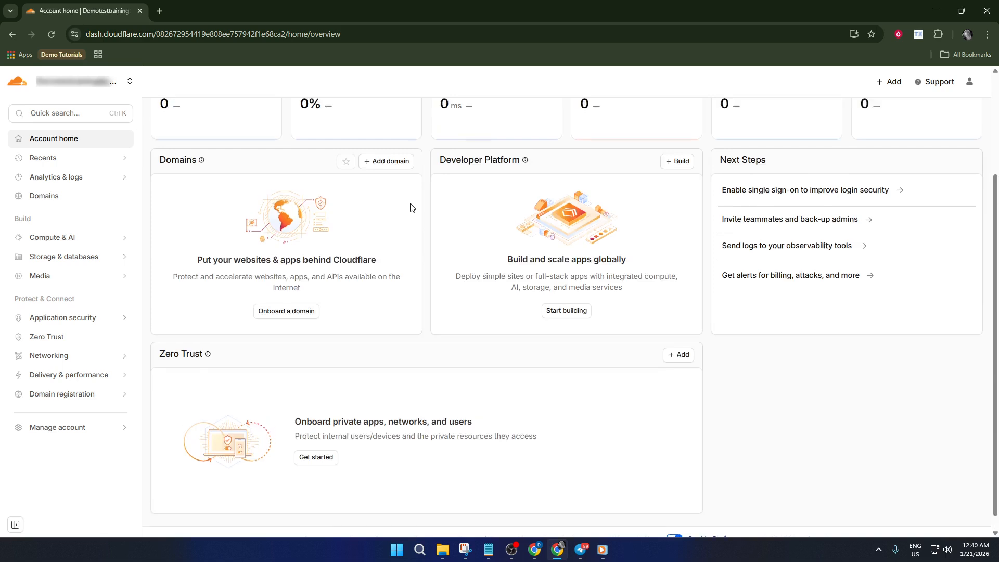
scroll(411, 207, up, 3)
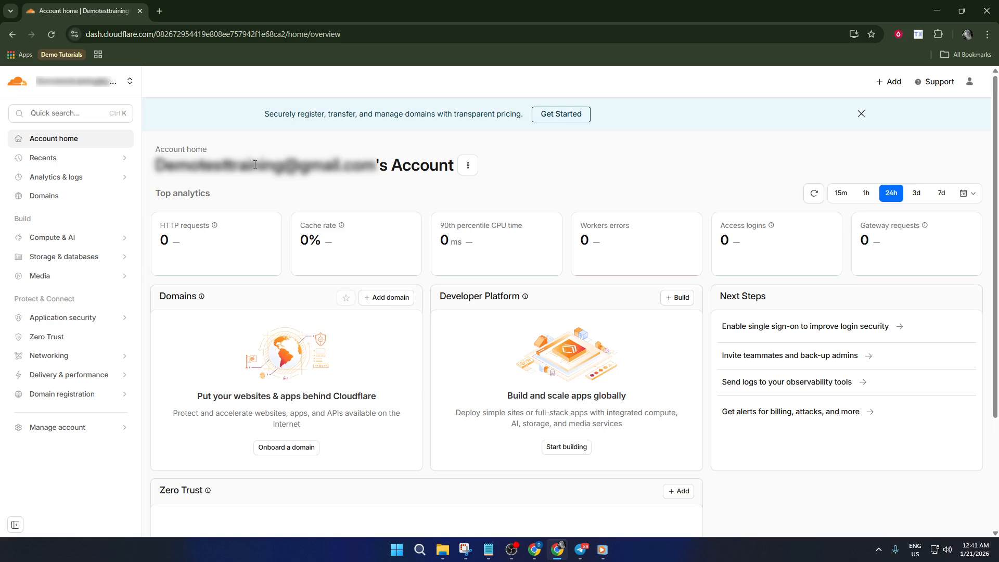
click(76, 141)
click(893, 85)
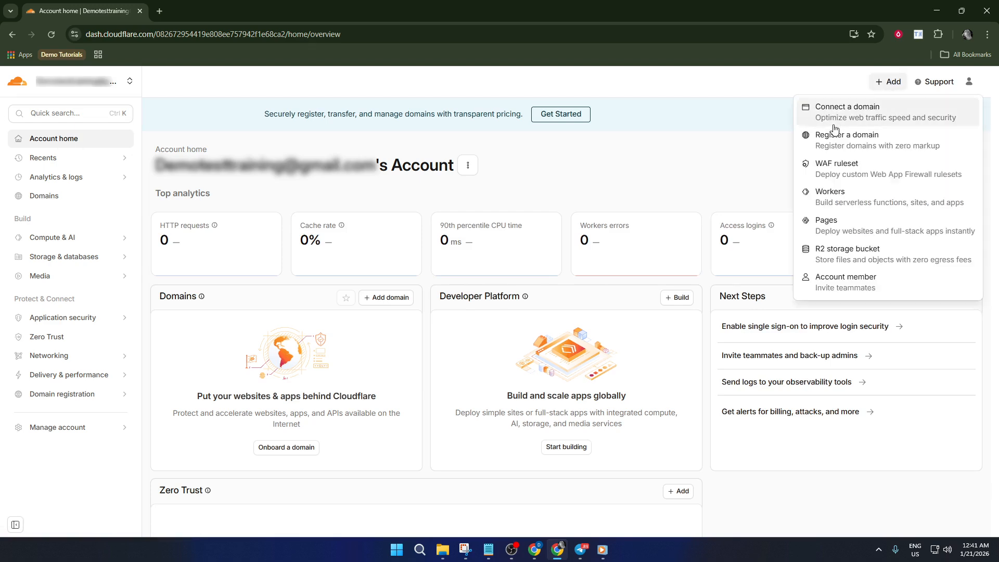
click(875, 126)
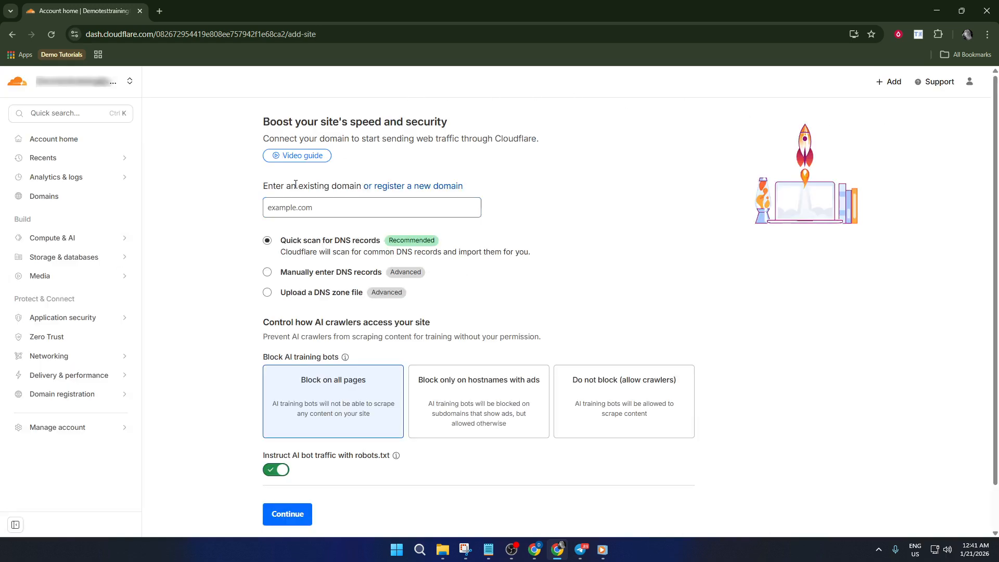
Submit demotest.com as the existing domain, keeping the quick DNS record scan and AI training bots blocked on all pages
click(337, 210)
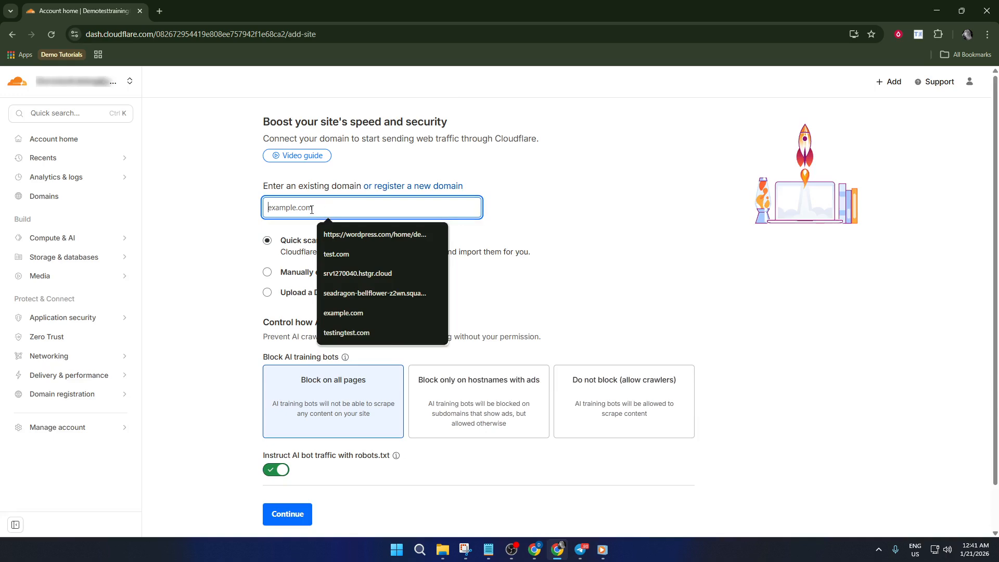
text(tes)
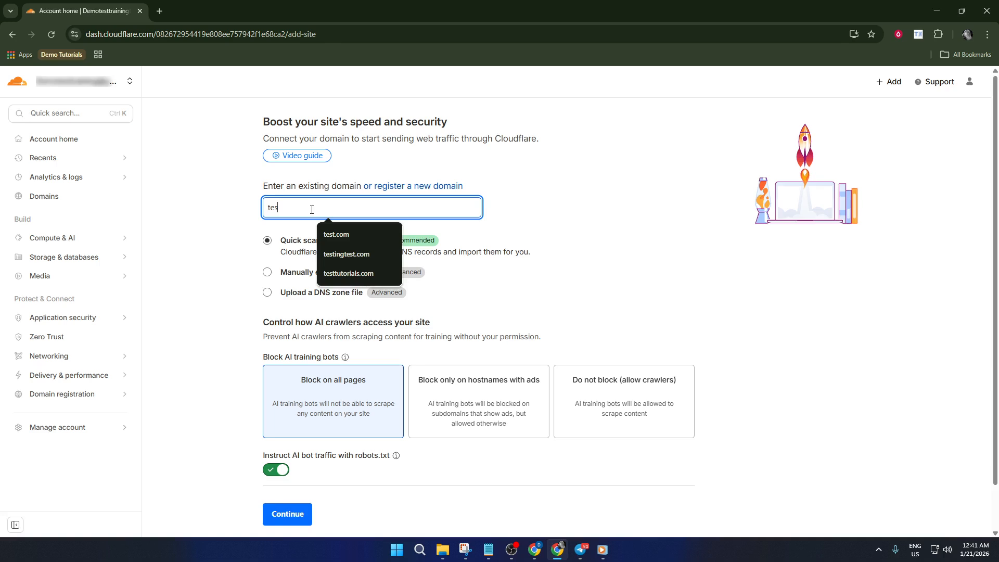
text(ttest.com)
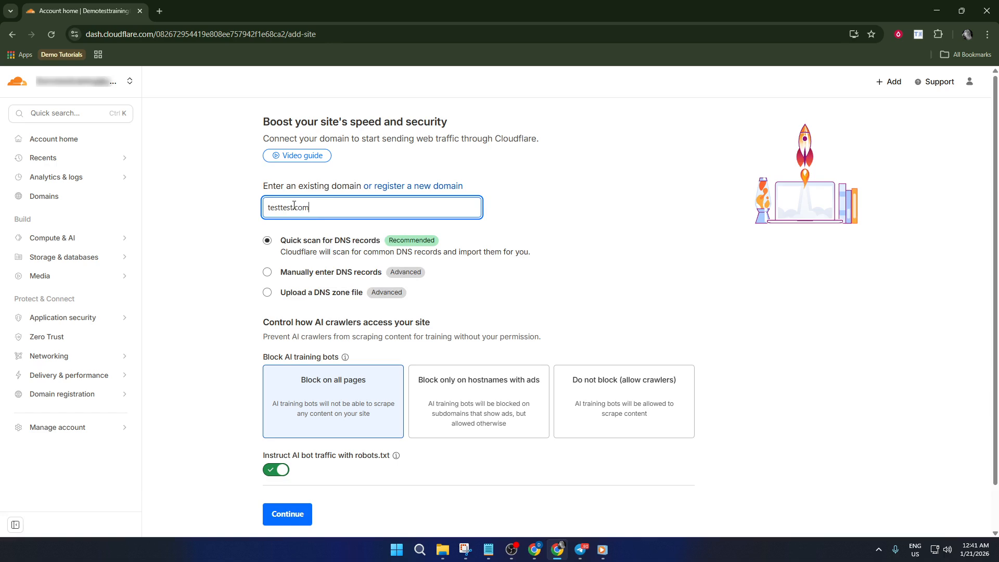
drag(293, 206, 253, 208)
text(demote)
scroll(281, 227, down, 2)
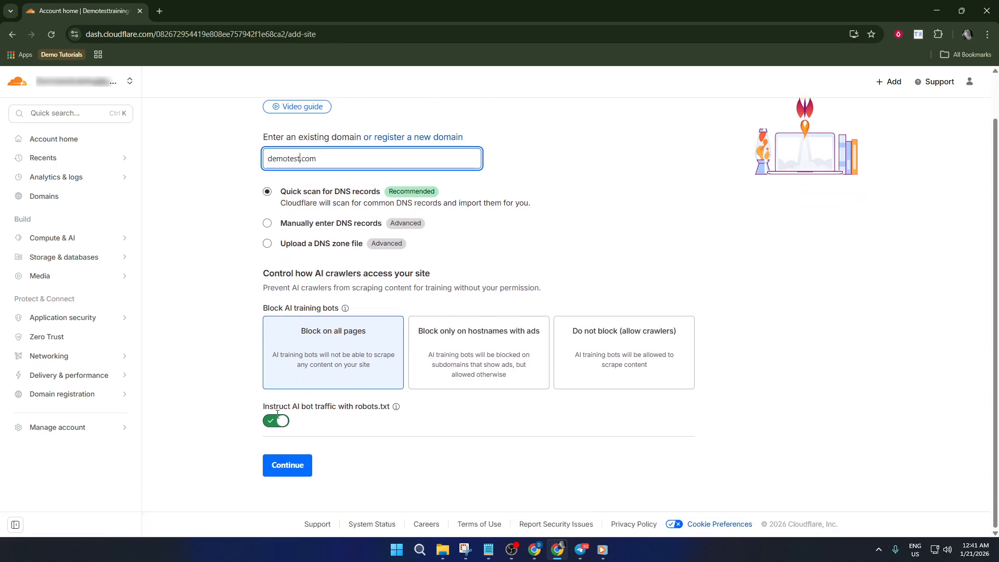
click(288, 465)
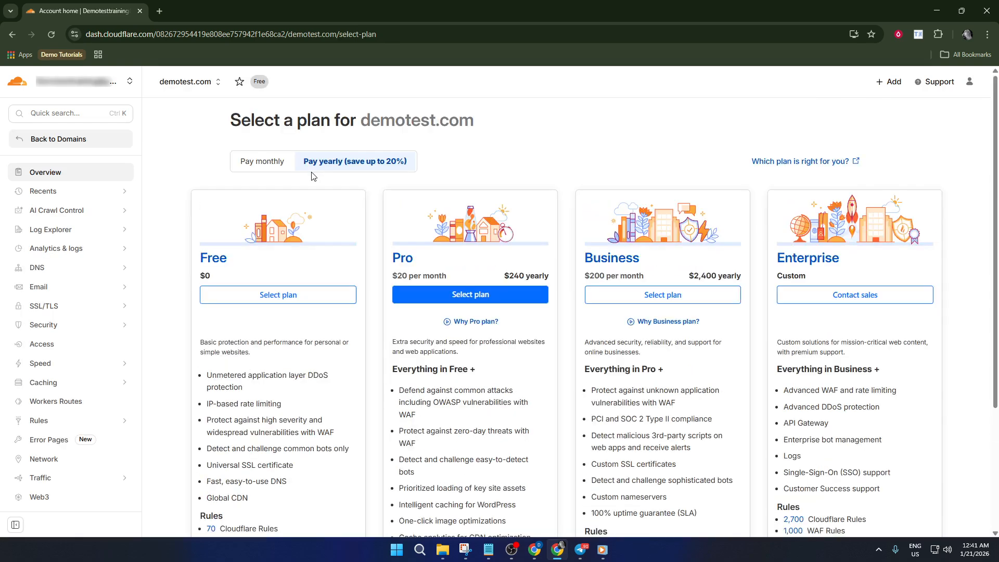
Choose the Free plan for demotest.com, review the imported DNS records and continue to activation
click(267, 301)
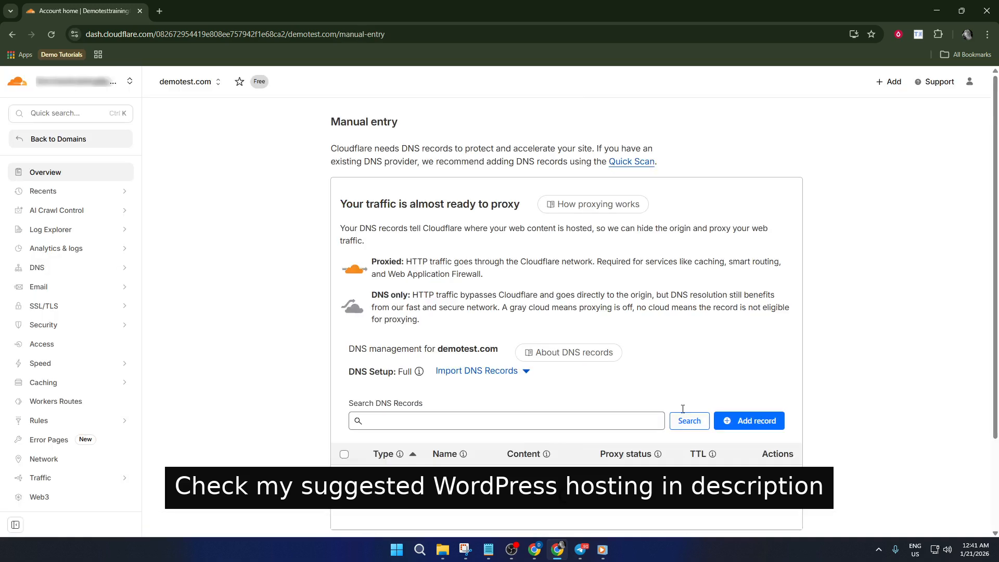
scroll(644, 409, down, 2)
scroll(541, 244, down, 4)
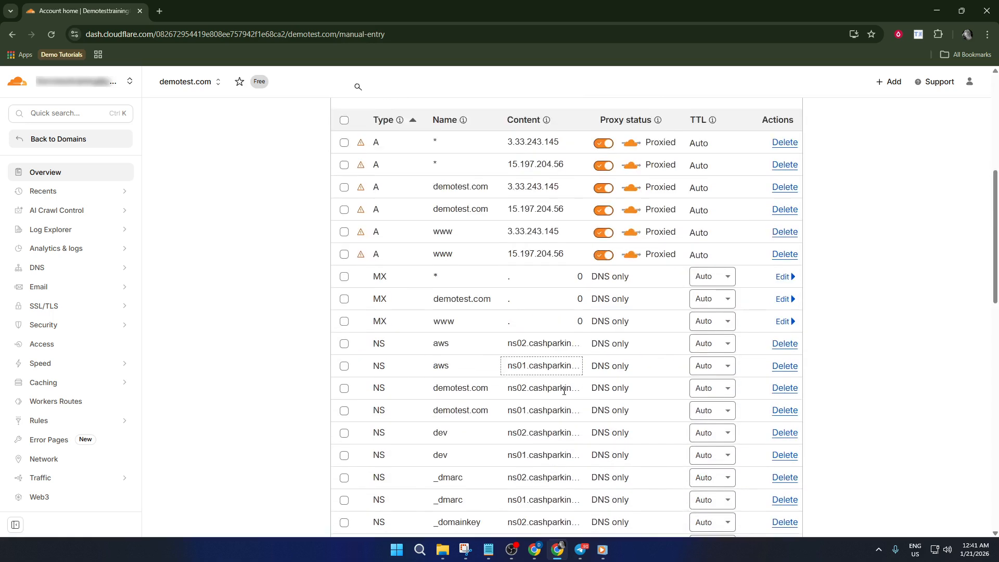
scroll(541, 243, down, 12)
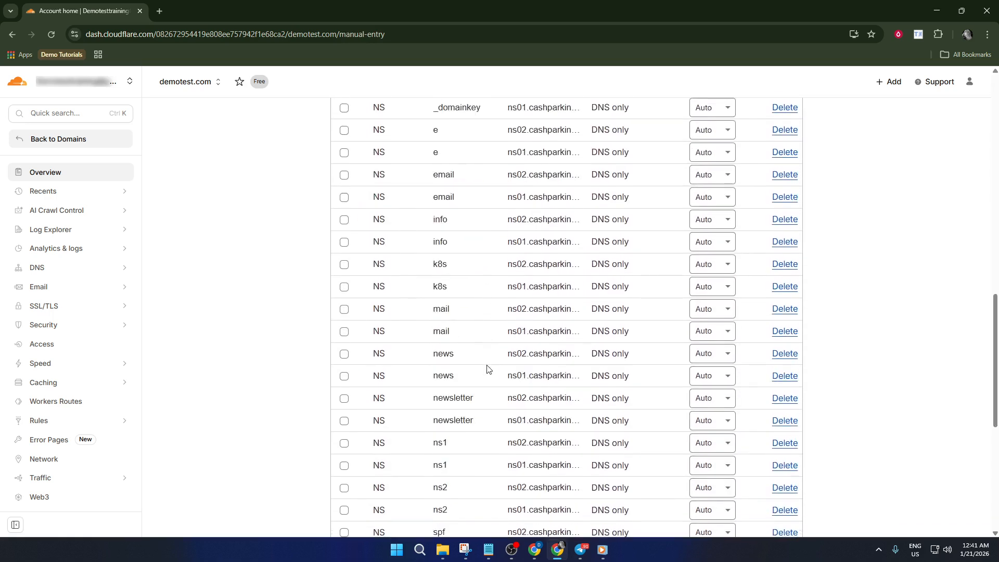
scroll(486, 371, down, 3)
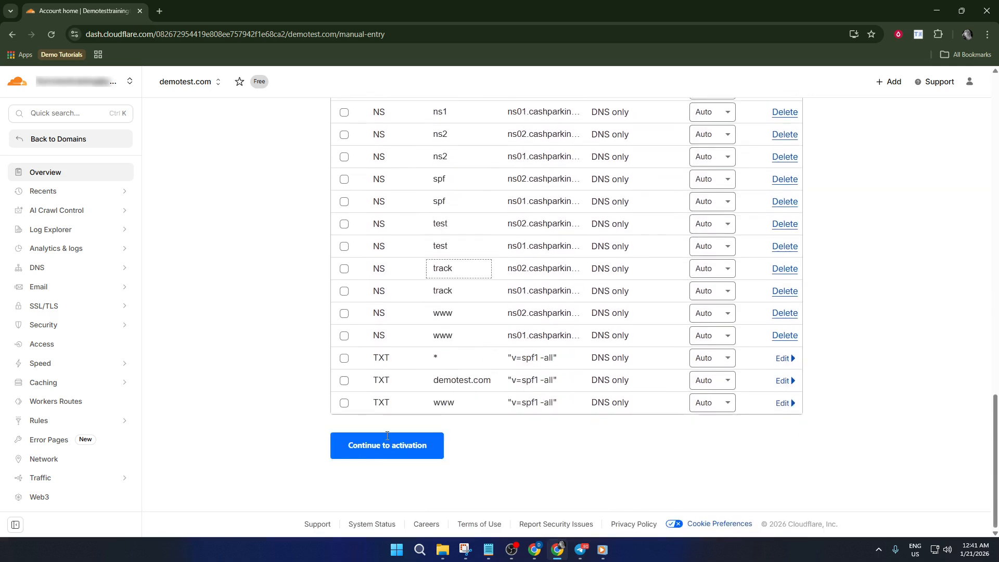
click(404, 462)
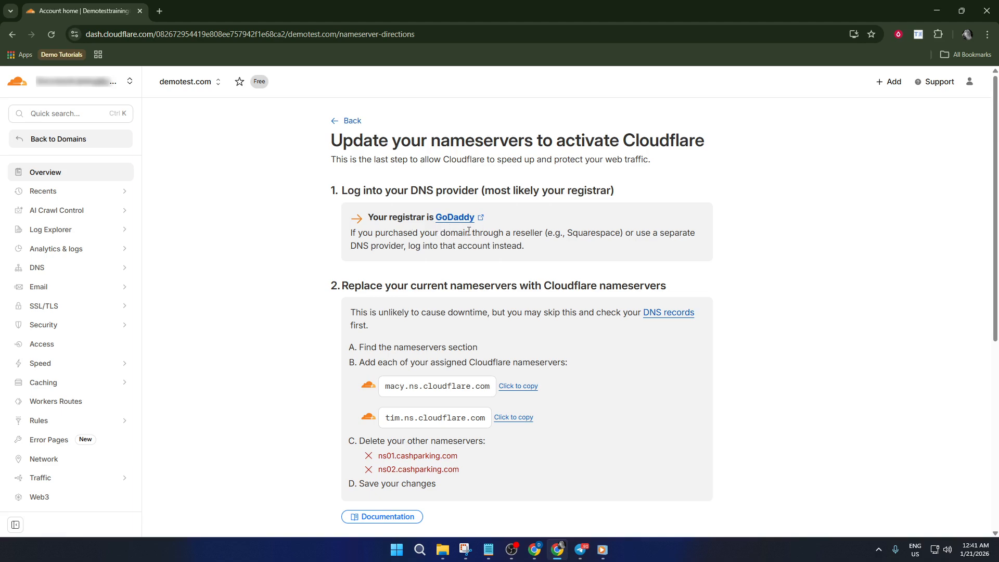
Review the nameserver replacement instructions and recommendations, and confirm that the nameservers have been updated
scroll(498, 223, down, 1)
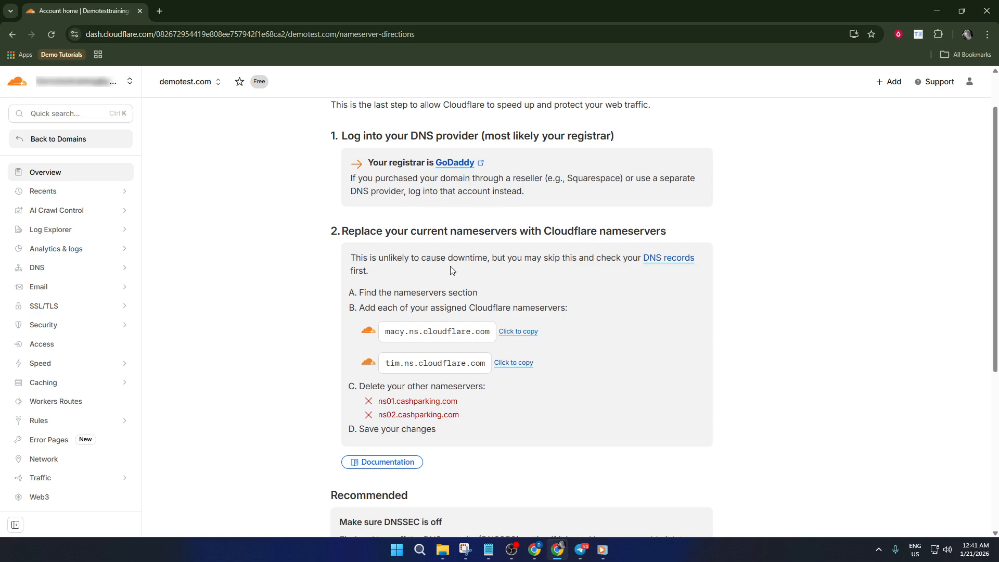
scroll(452, 270, down, 1)
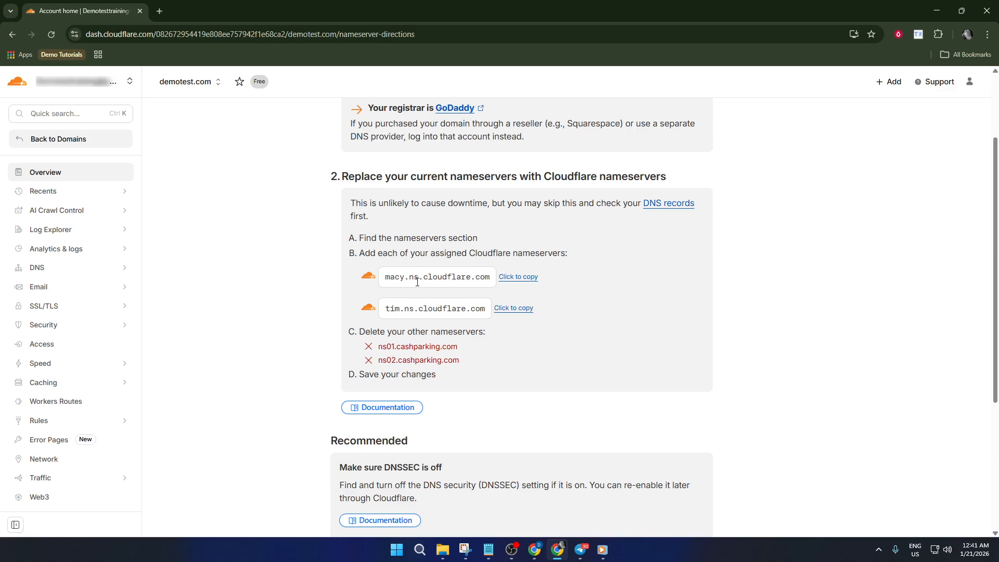
scroll(448, 305, down, 1)
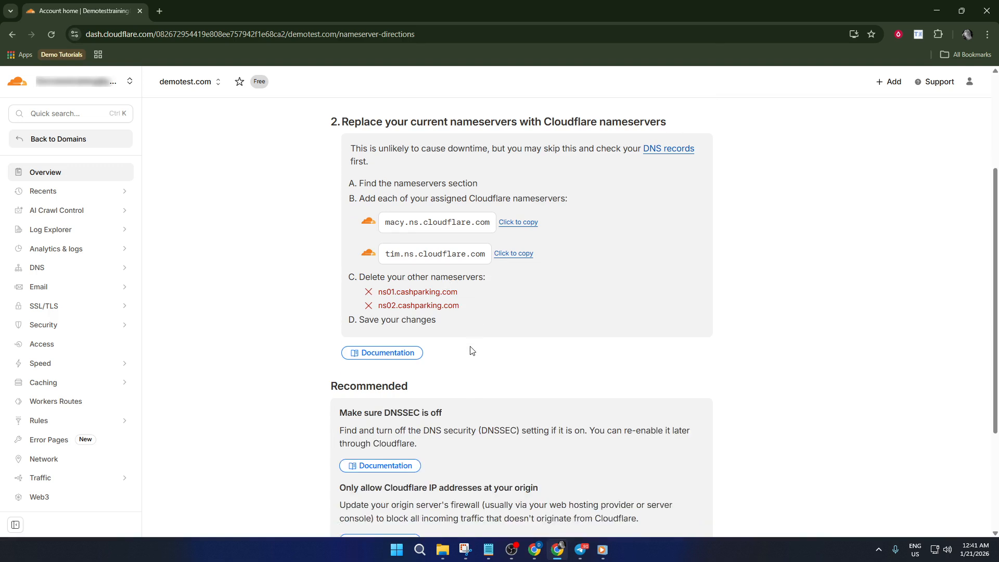
scroll(472, 350, down, 2)
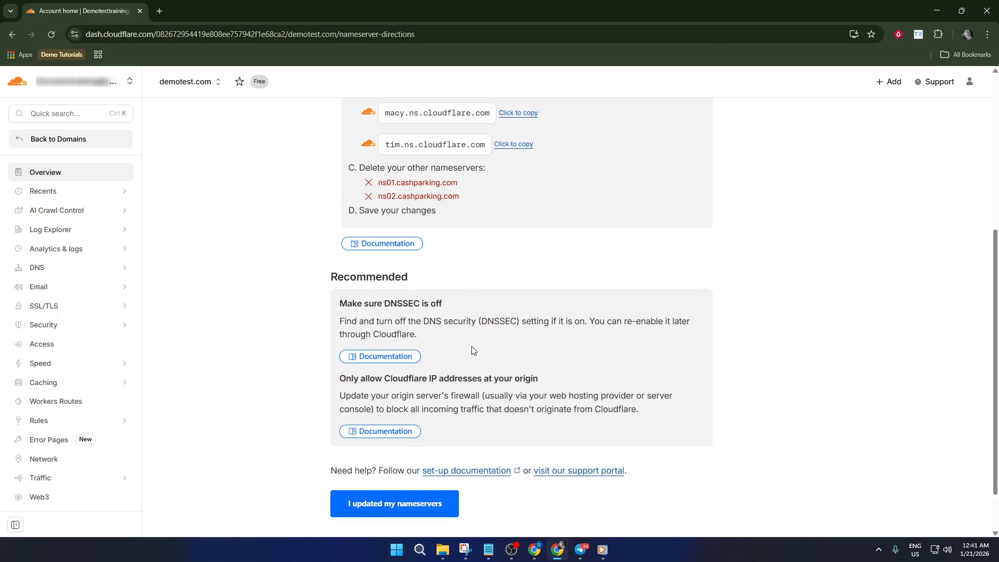
scroll(472, 350, up, 3)
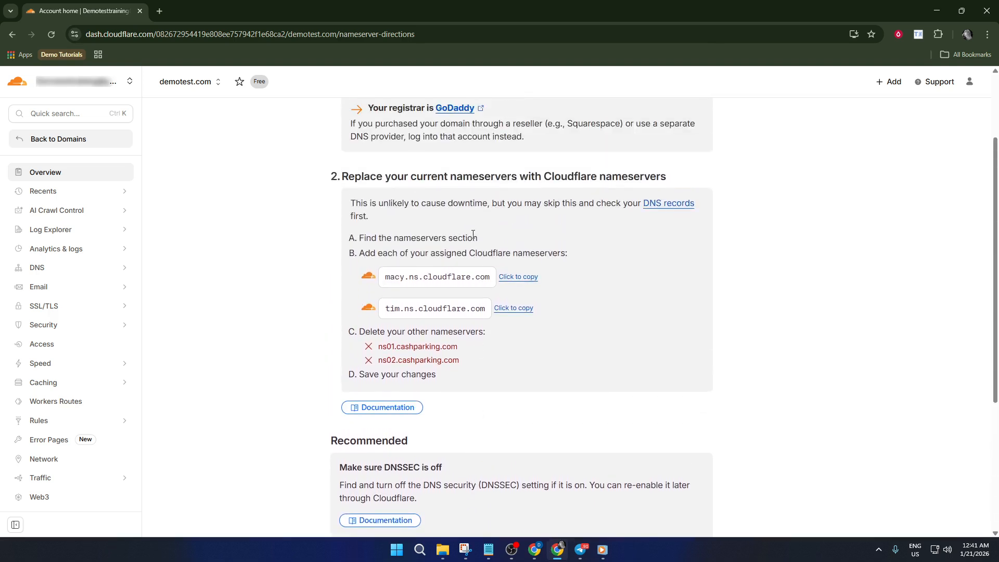
scroll(466, 194, down, 4)
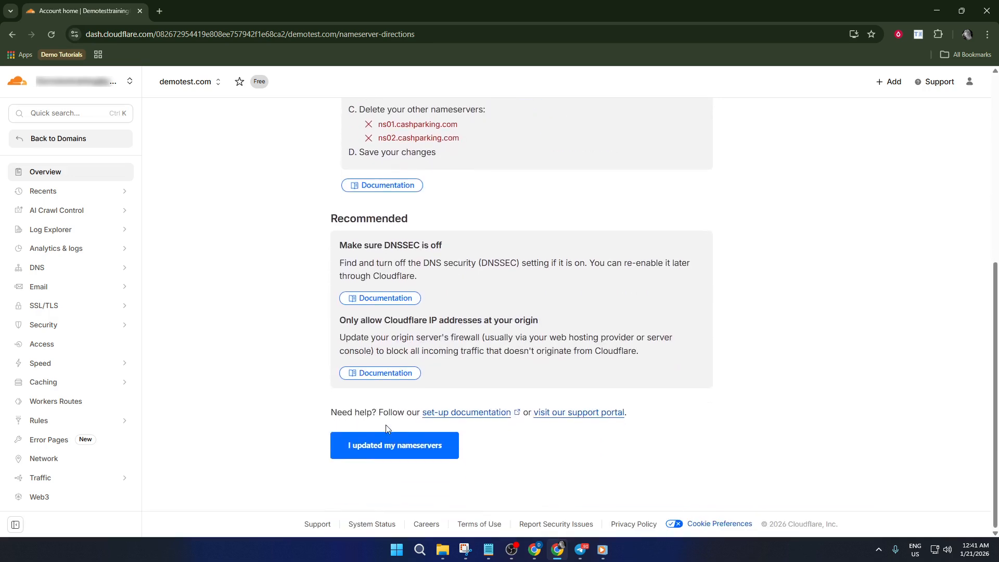
click(402, 450)
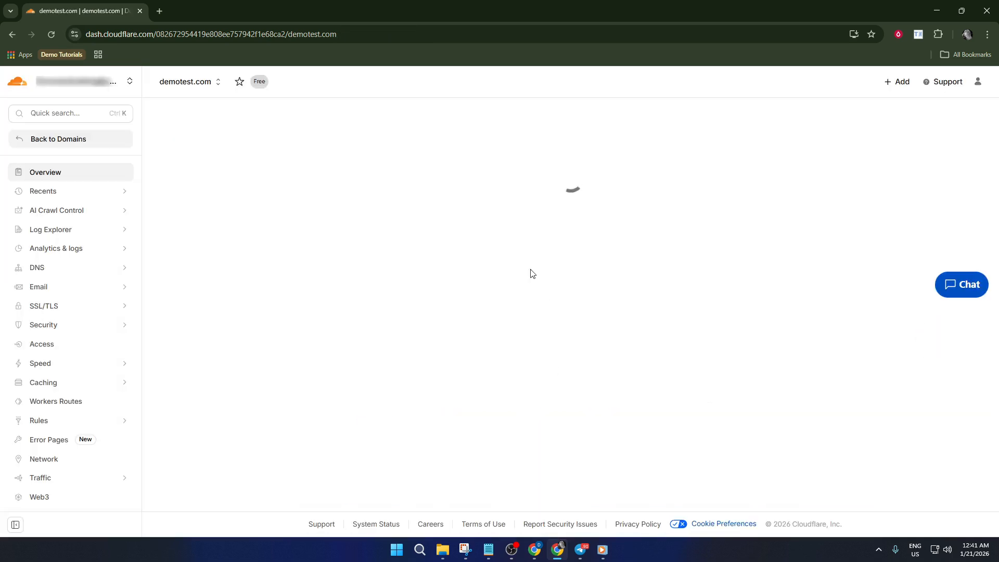